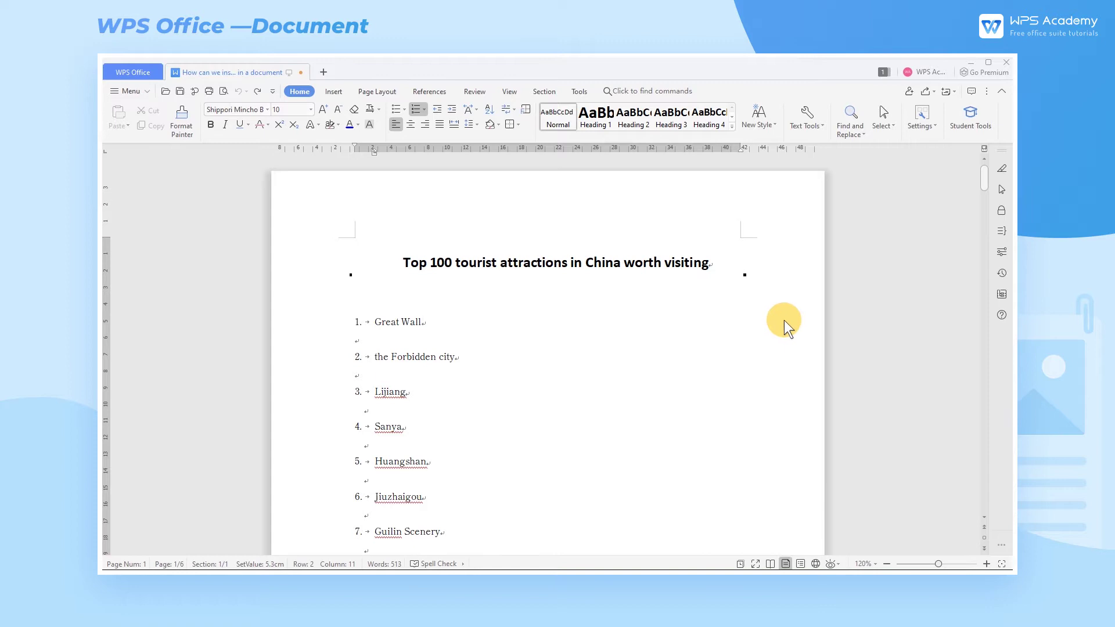
{"action": "scroll", "coordinate": [784, 320], "scroll_direction": "down", "scroll_amount": 1}
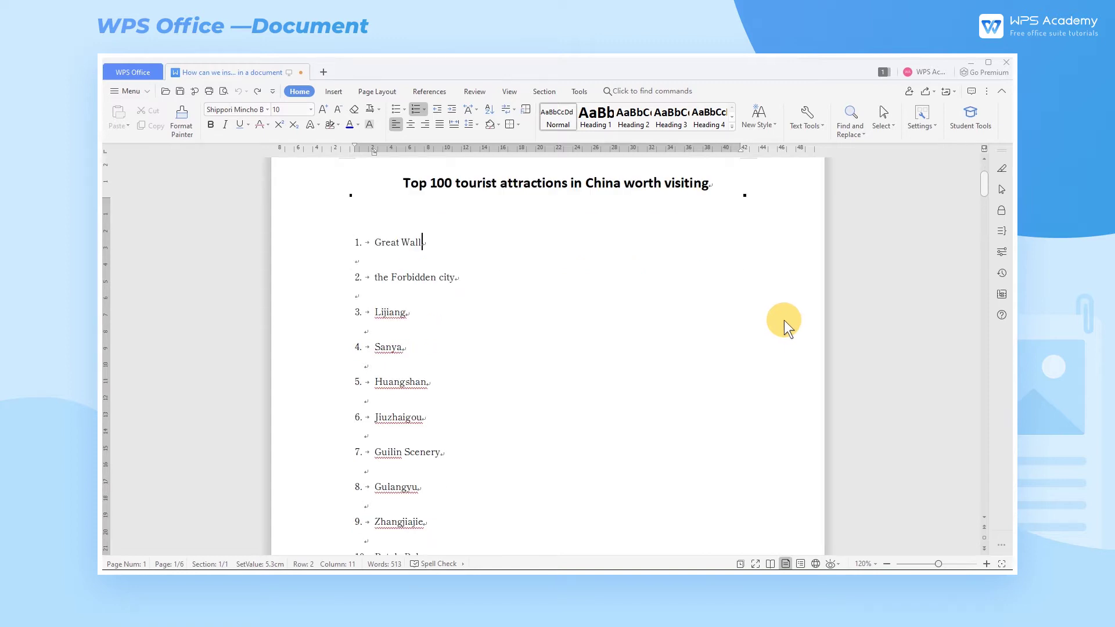
{"action": "scroll", "coordinate": [785, 319], "scroll_direction": "down", "scroll_amount": 1}
{"action": "scroll", "coordinate": [784, 320], "scroll_direction": "down", "scroll_amount": 2}
{"action": "scroll", "coordinate": [784, 320], "scroll_direction": "down", "scroll_amount": 1}
{"action": "scroll", "coordinate": [784, 320], "scroll_direction": "down", "scroll_amount": 2}
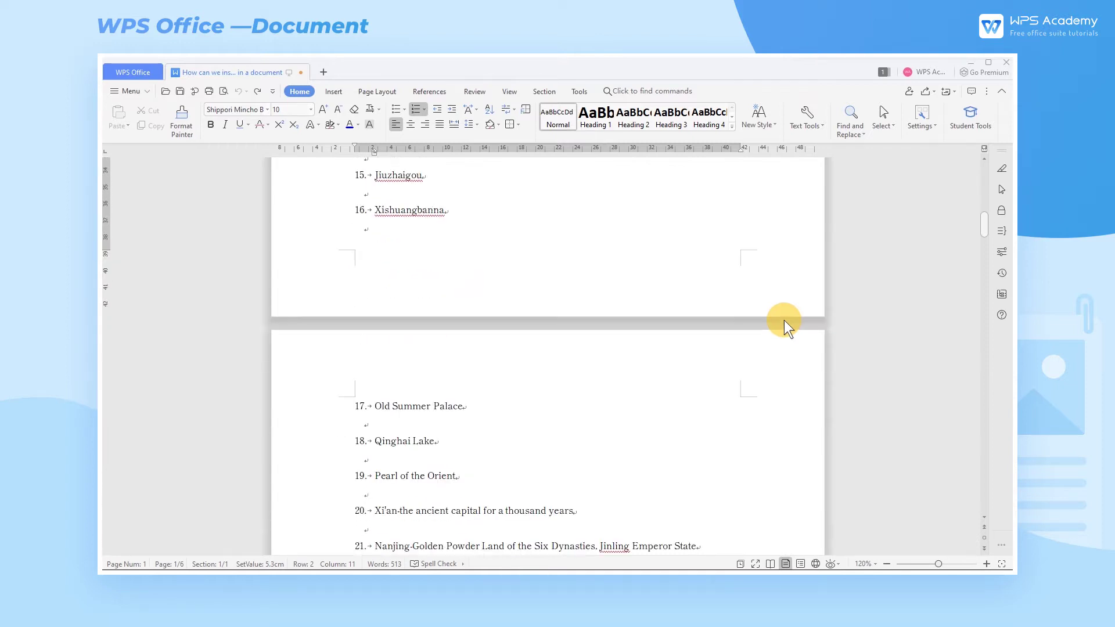
{"action": "scroll", "coordinate": [784, 320], "scroll_direction": "down", "scroll_amount": 1}
{"action": "scroll", "coordinate": [784, 319], "scroll_direction": "down", "scroll_amount": 1}
{"action": "scroll", "coordinate": [784, 319], "scroll_direction": "up", "scroll_amount": 2}
{"action": "scroll", "coordinate": [784, 320], "scroll_direction": "up", "scroll_amount": 1}
{"action": "scroll", "coordinate": [784, 320], "scroll_direction": "up", "scroll_amount": 3}
{"action": "scroll", "coordinate": [784, 320], "scroll_direction": "up", "scroll_amount": 1}
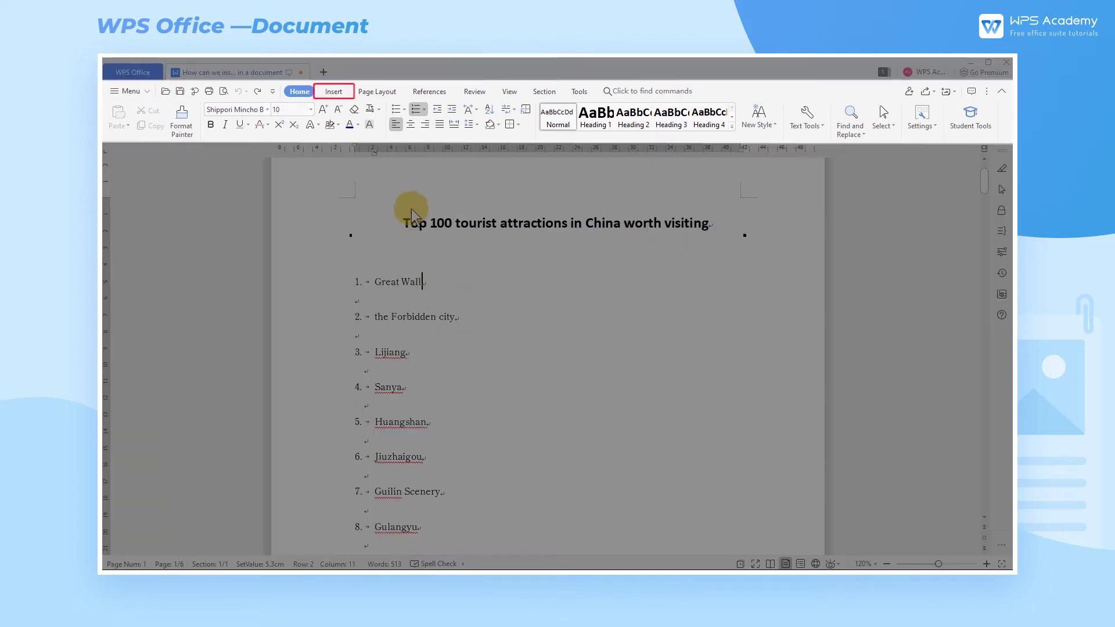
Step: Insert the checked-box symbol from Recently Used Symbols right after 'Great Wall'
{"action": "left_click", "coordinate": [338, 92]}
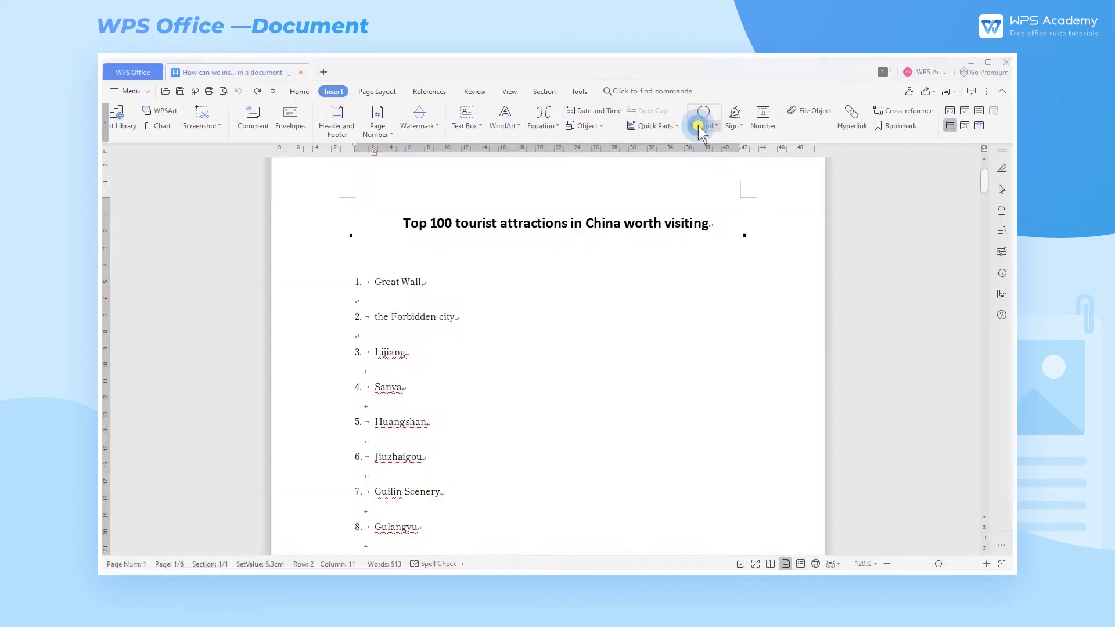
{"action": "left_click", "coordinate": [702, 121]}
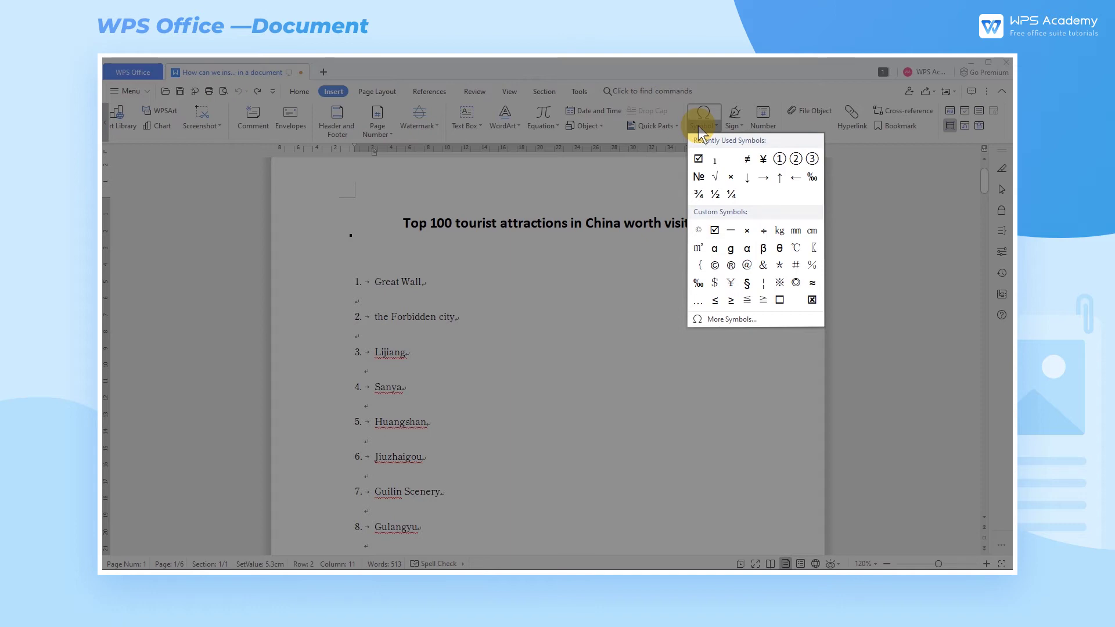
{"action": "left_click", "coordinate": [698, 158]}
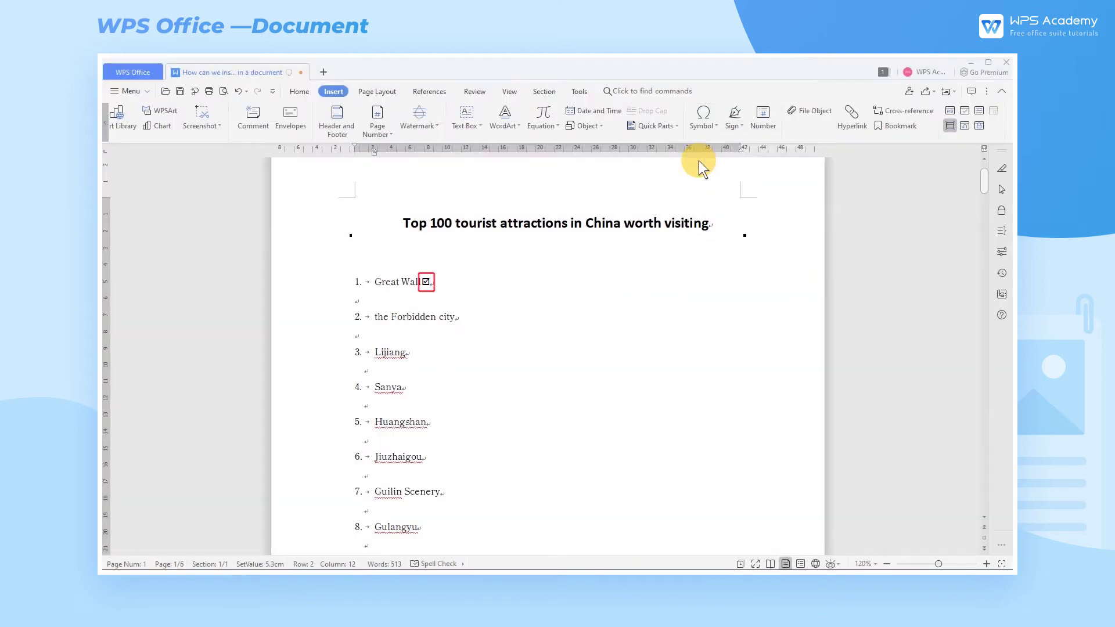
Step: Open More Symbols, try the Segoe UI font, then keep Shippori Mincho B1
{"action": "left_click", "coordinate": [706, 128]}
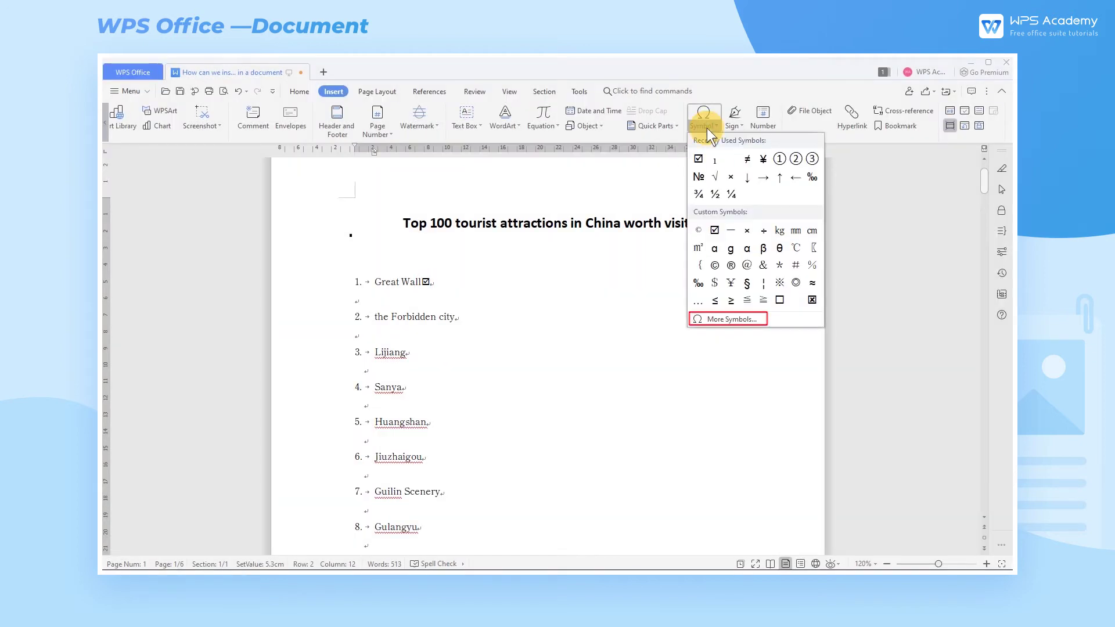
{"action": "left_click", "coordinate": [709, 320]}
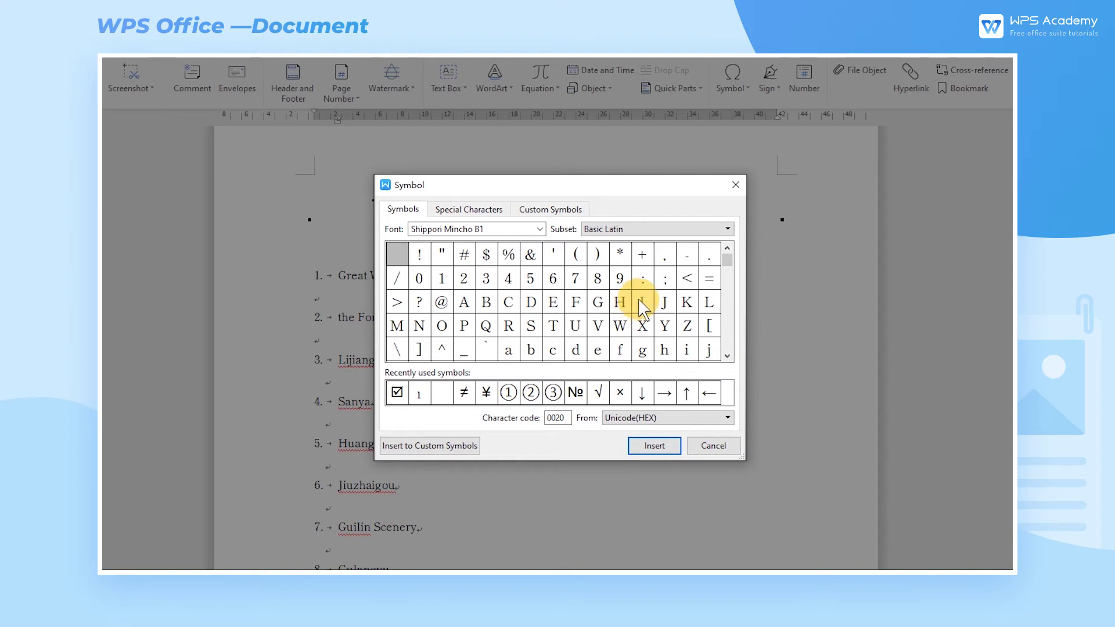
{"action": "left_click", "coordinate": [540, 229]}
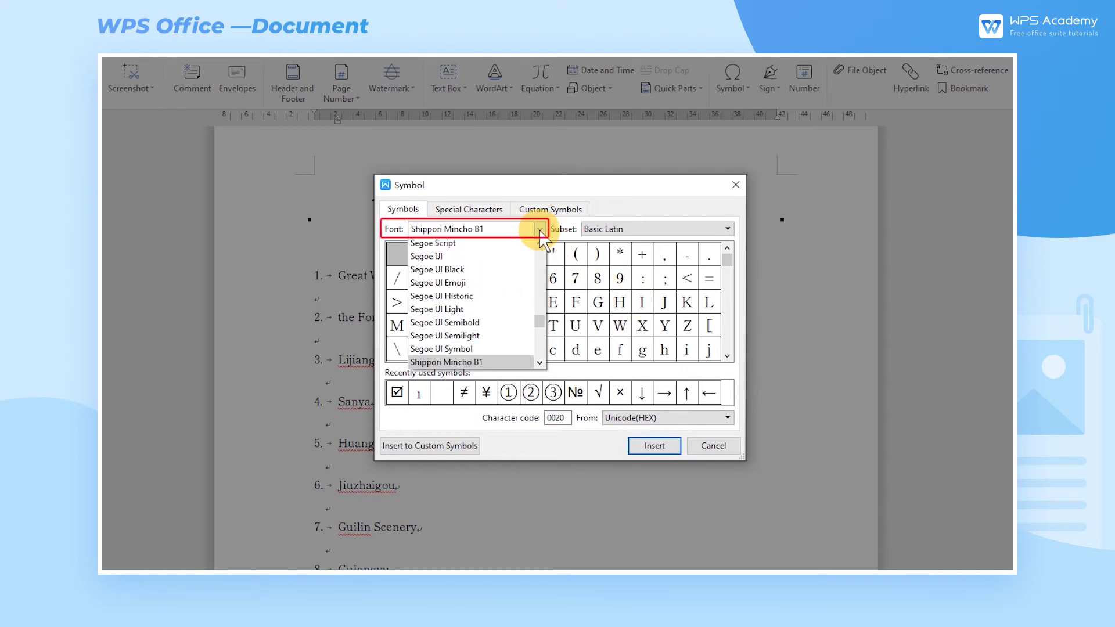
{"action": "left_click", "coordinate": [508, 254]}
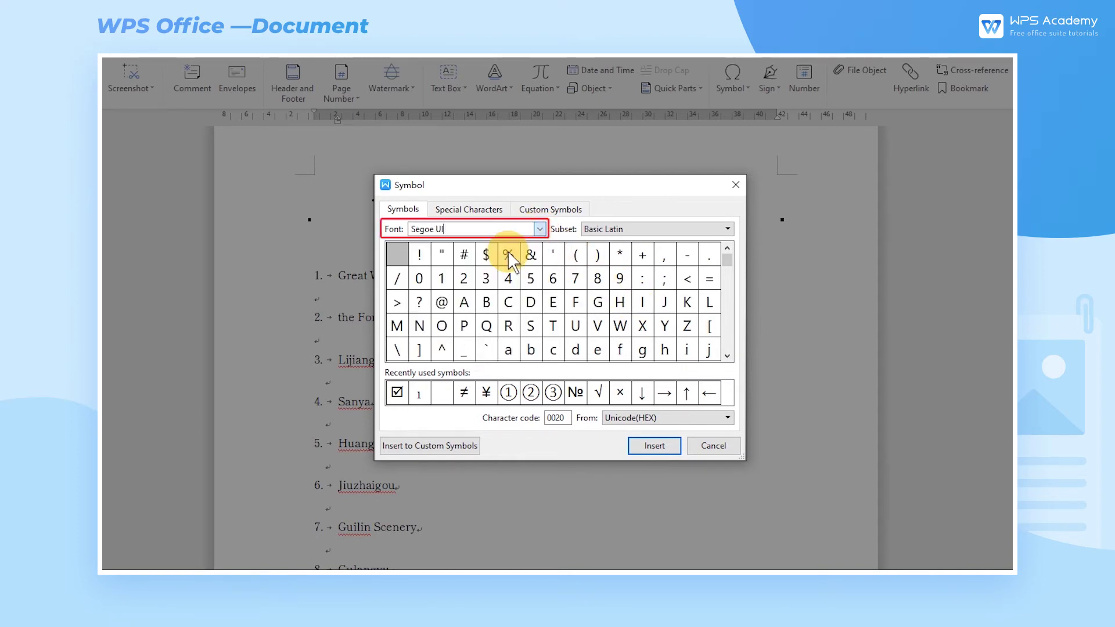
{"action": "left_click", "coordinate": [540, 229]}
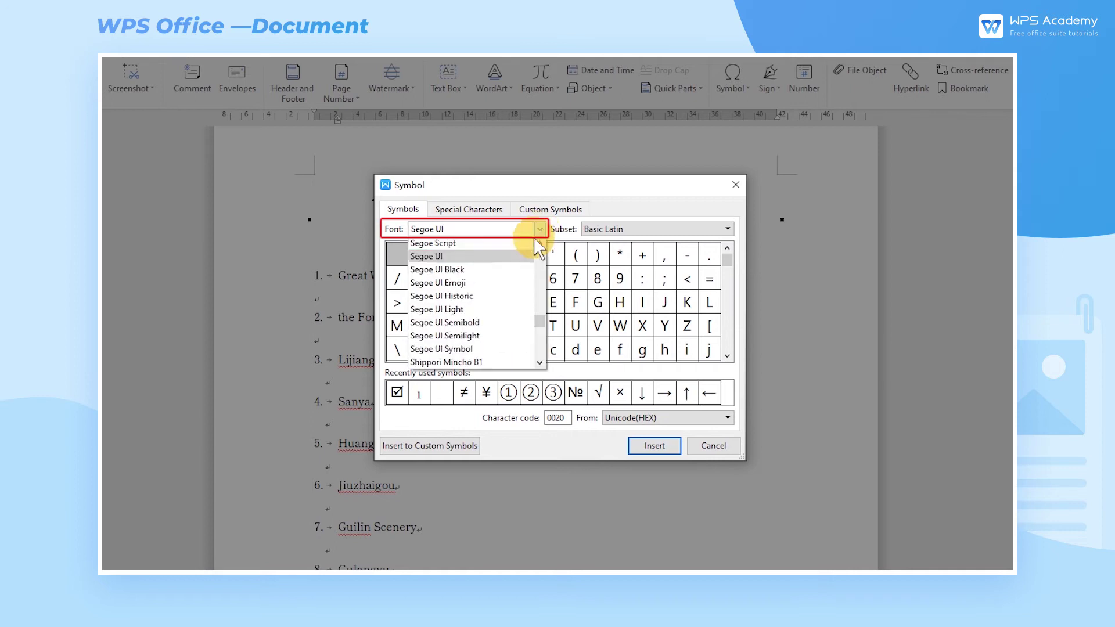
{"action": "left_click", "coordinate": [479, 363]}
Step: Browse to the Combining Diacritical Marks subset via Latin-1 Supplement and insert the grave accent (0300)
{"action": "left_click", "coordinate": [640, 228]}
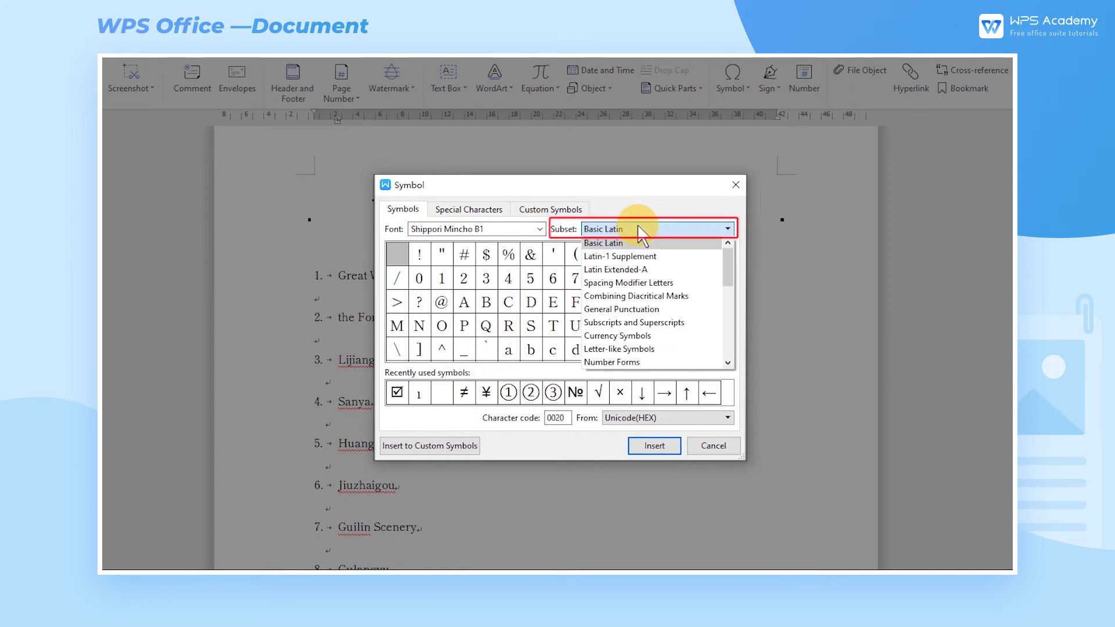
{"action": "left_click", "coordinate": [643, 256]}
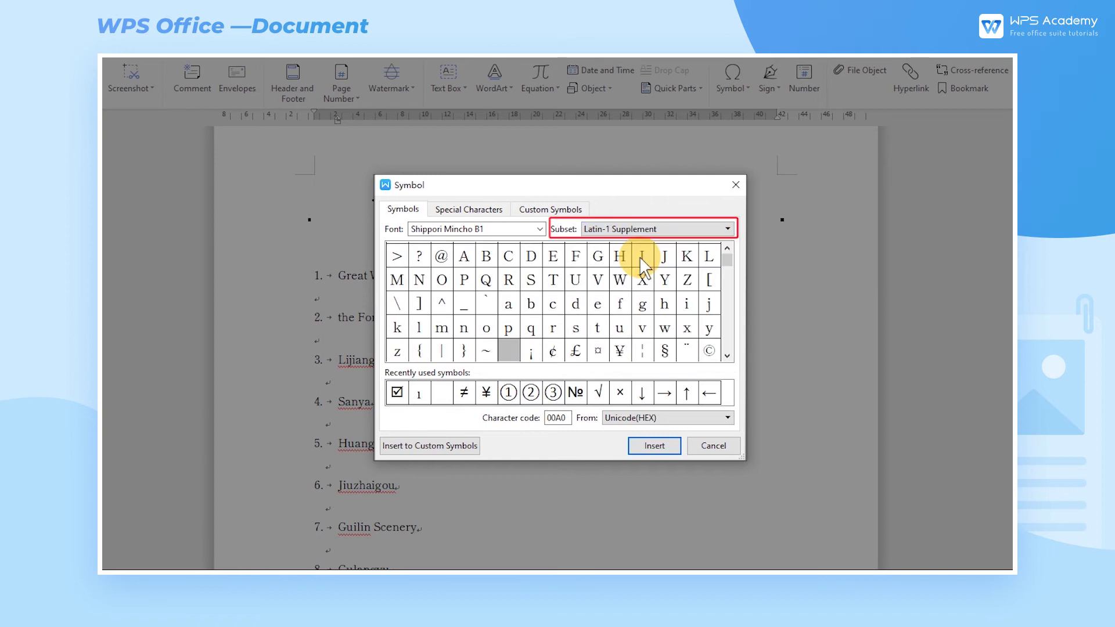
{"action": "left_click", "coordinate": [649, 231]}
{"action": "left_click", "coordinate": [624, 295]}
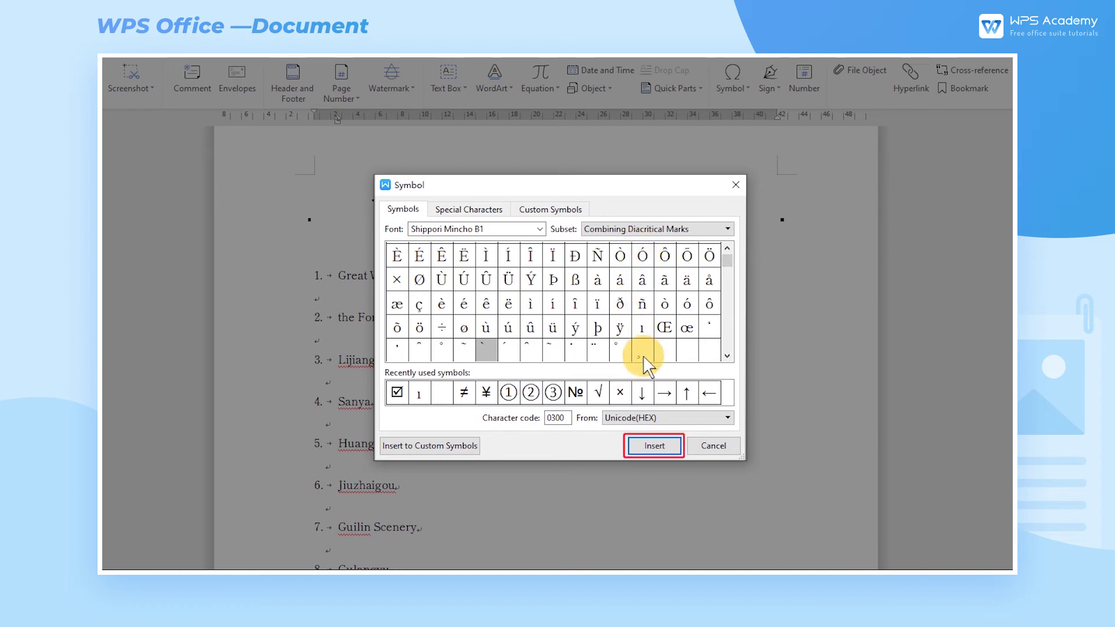
{"action": "left_click", "coordinate": [652, 446]}
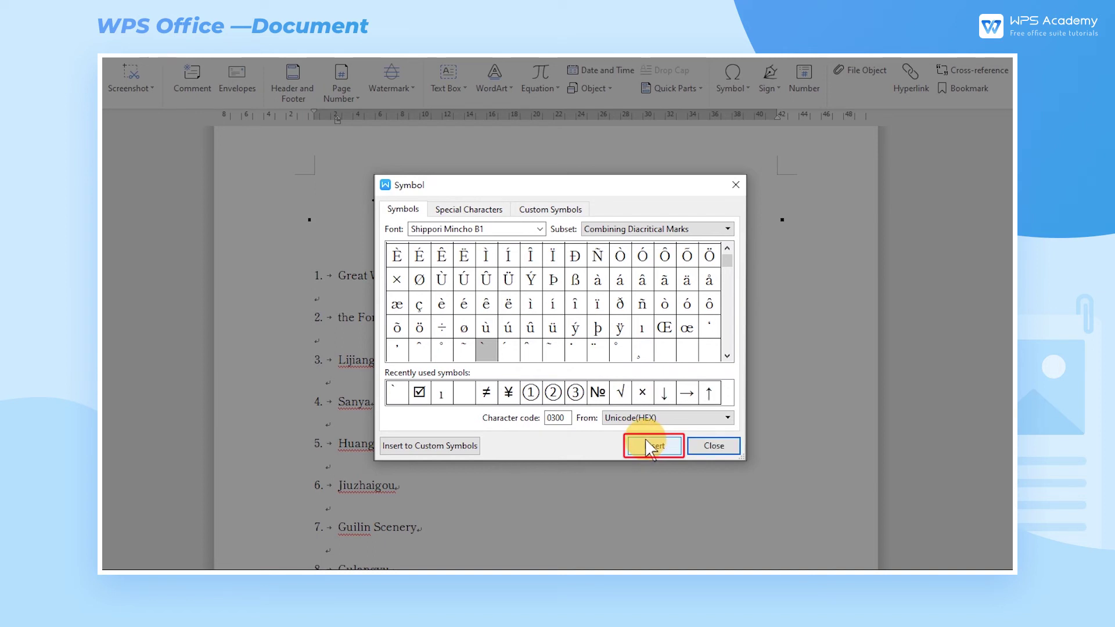
Step: In Custom Symbols, move the first entry down and back up, then remove the © sign
{"action": "left_click", "coordinate": [482, 217]}
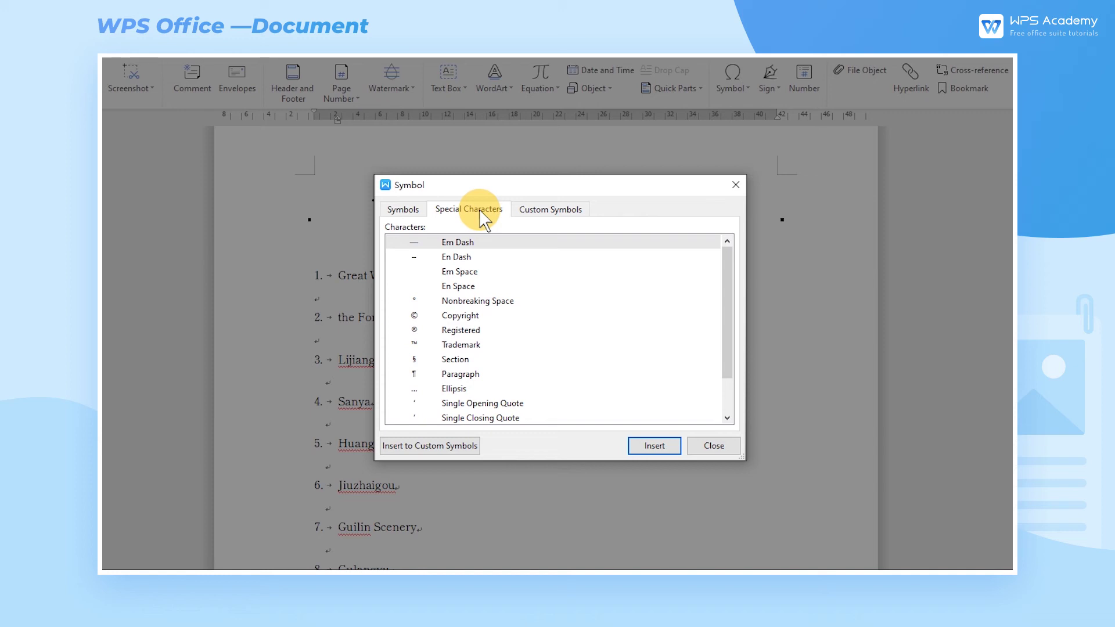
{"action": "left_click", "coordinate": [541, 218]}
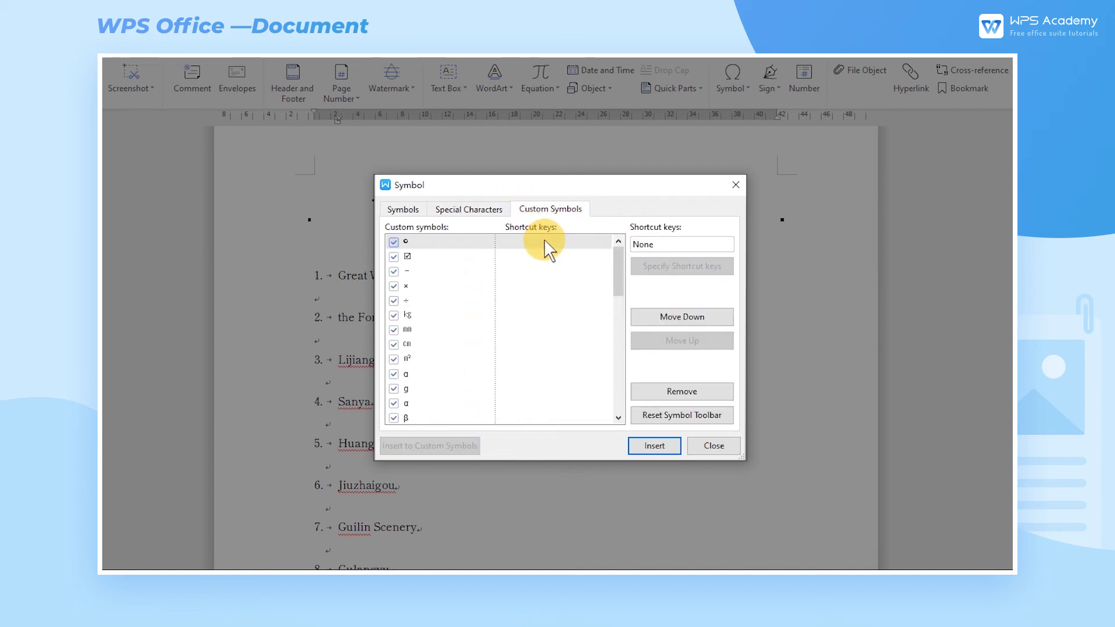
{"action": "left_click", "coordinate": [668, 318]}
{"action": "left_click", "coordinate": [677, 341]}
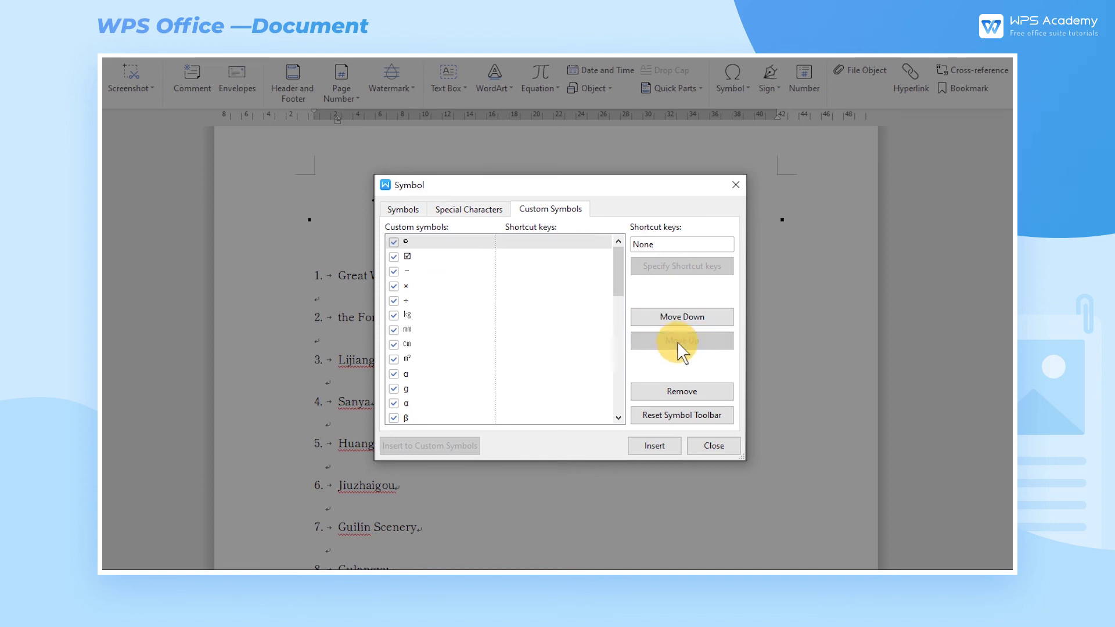
{"action": "left_click", "coordinate": [673, 386]}
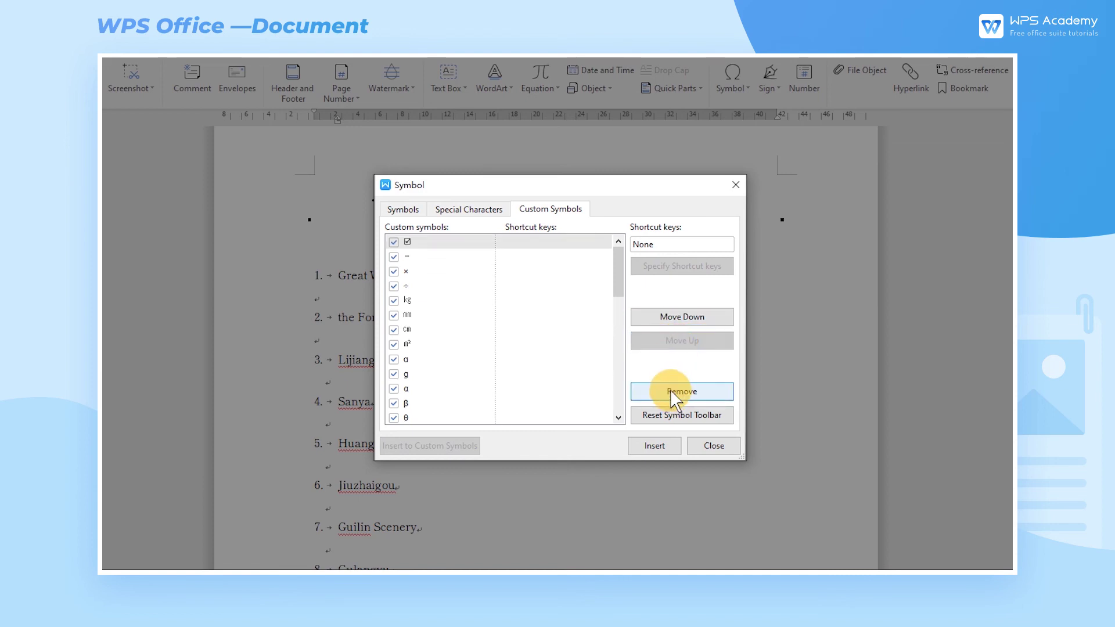
Step: Select Nonbreaking Space among special characters, then show the Symbol quick list with custom symbols
{"action": "left_click", "coordinate": [405, 209]}
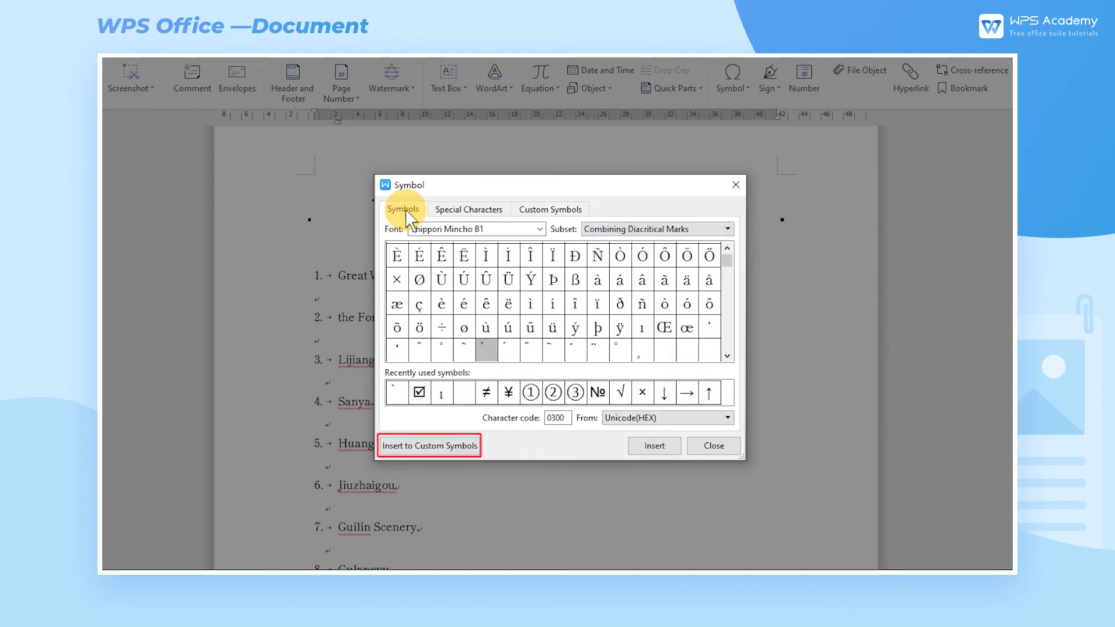
{"action": "left_click", "coordinate": [476, 211]}
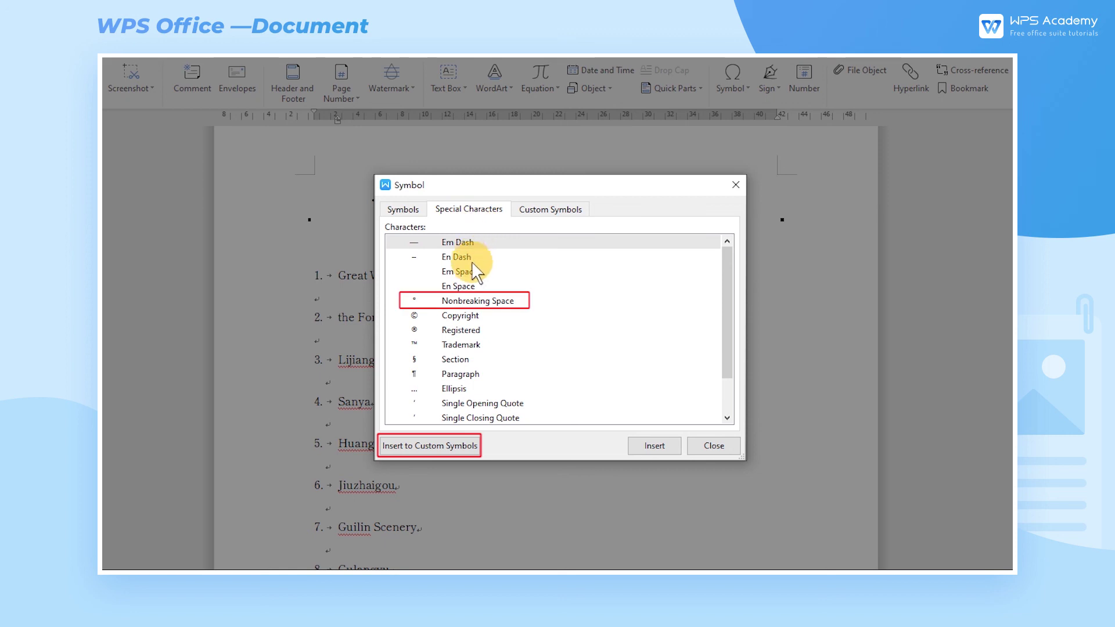
{"action": "left_click", "coordinate": [467, 303]}
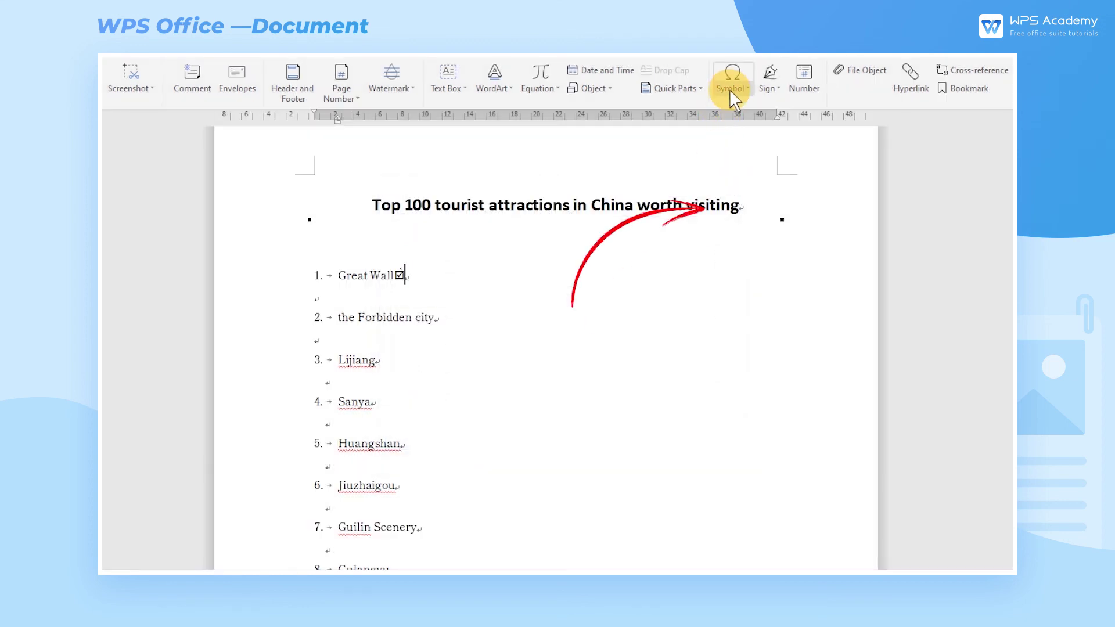
{"action": "left_click", "coordinate": [729, 90]}
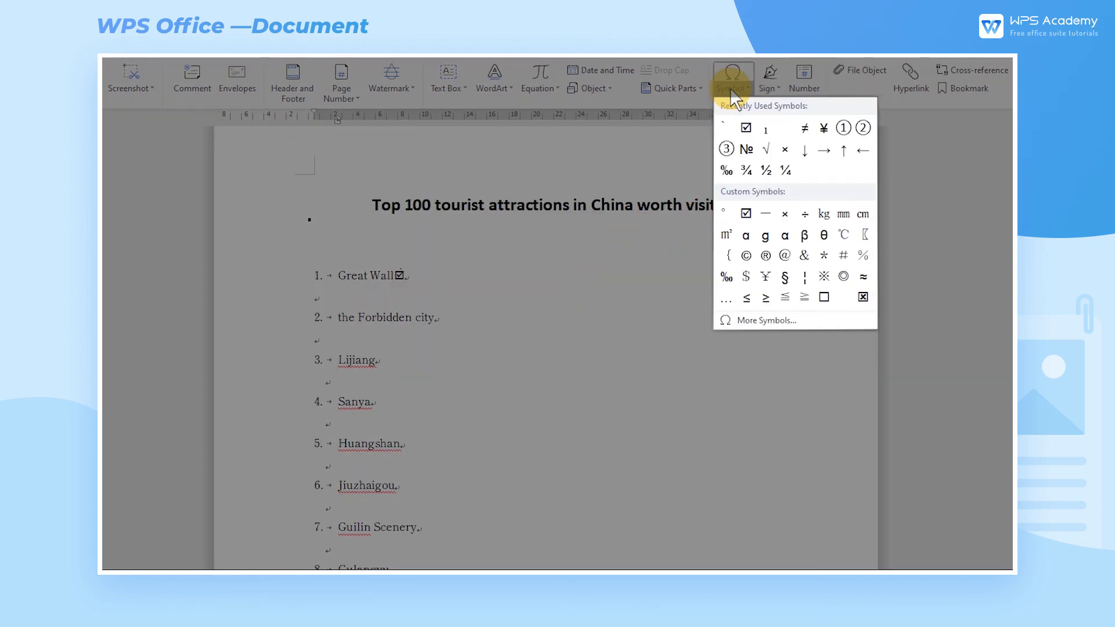